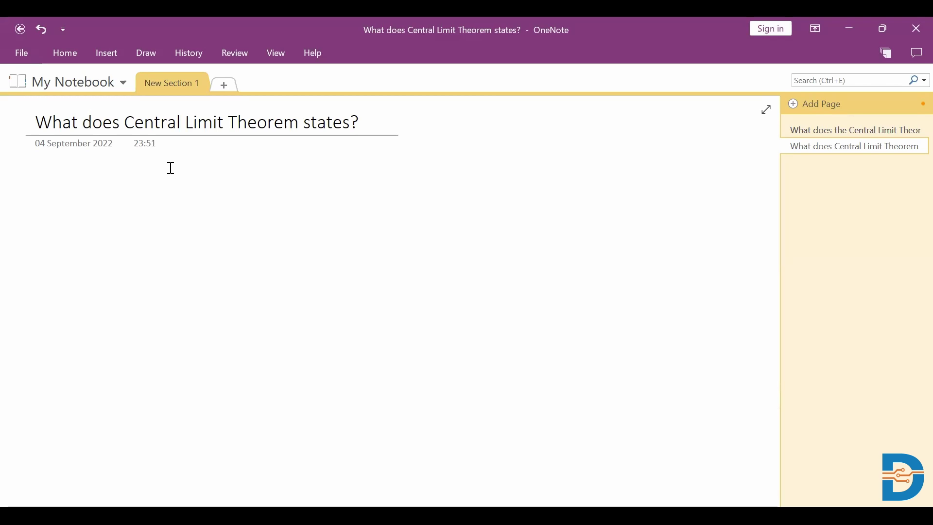
- Paste the Central Limit Theorem definition about sample means under the page title
{"action": "type", "text": "The distribution of sample means approximates a normal distribution as the sample size gets larger regardless of population distribution shape."}
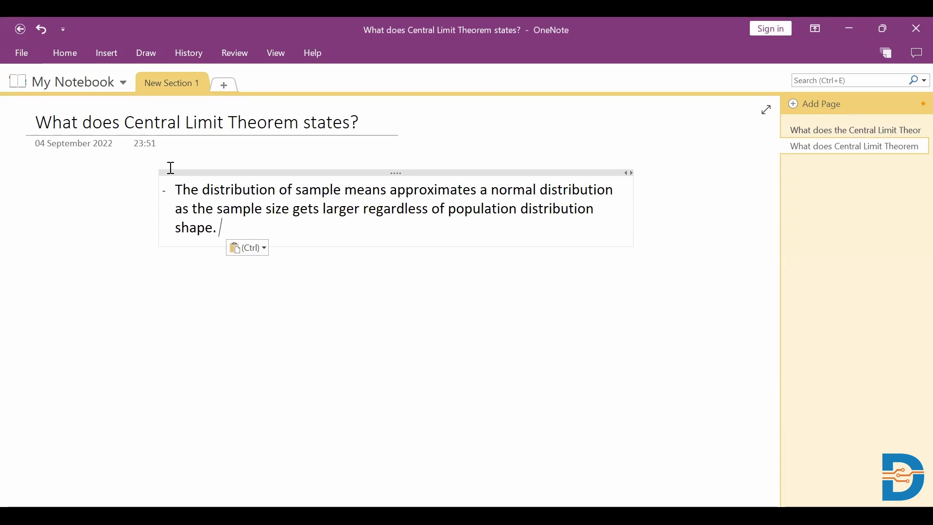
- Click outside the note to finish editing the pasted definition
{"action": "left_click", "coordinate": [305, 326]}
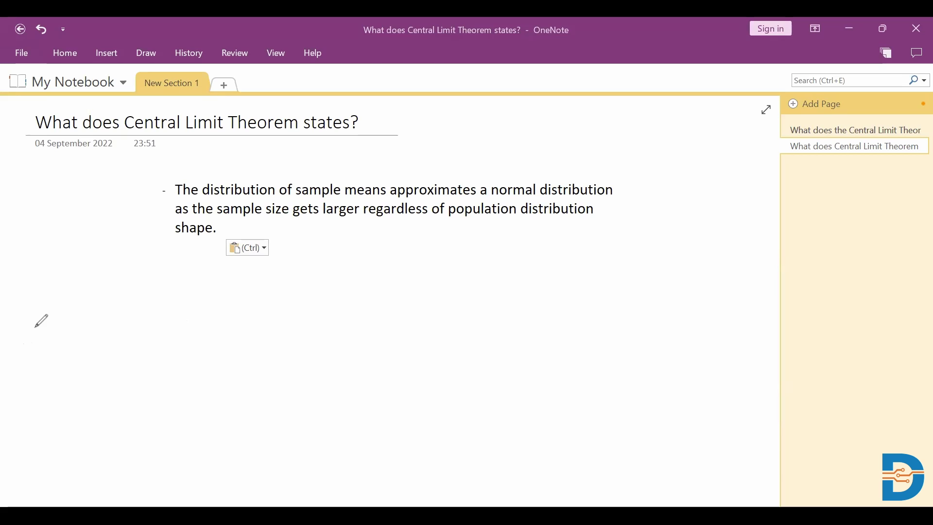
- Sketch a red skewed curve with a baseline labelled 'population', plus a branch to 'Sample1'
{"action": "mouse_move", "coordinate": [24, 331]}
{"action": "left_mouse_down"}
{"action": "mouse_move", "coordinate": [79, 264]}
{"action": "mouse_move", "coordinate": [115, 258]}
{"action": "mouse_move", "coordinate": [138, 295]}
{"action": "mouse_move", "coordinate": [237, 326]}
{"action": "left_mouse_up"}
{"action": "left_click_drag", "start_coordinate": [70, 335], "coordinate": [251, 330]}
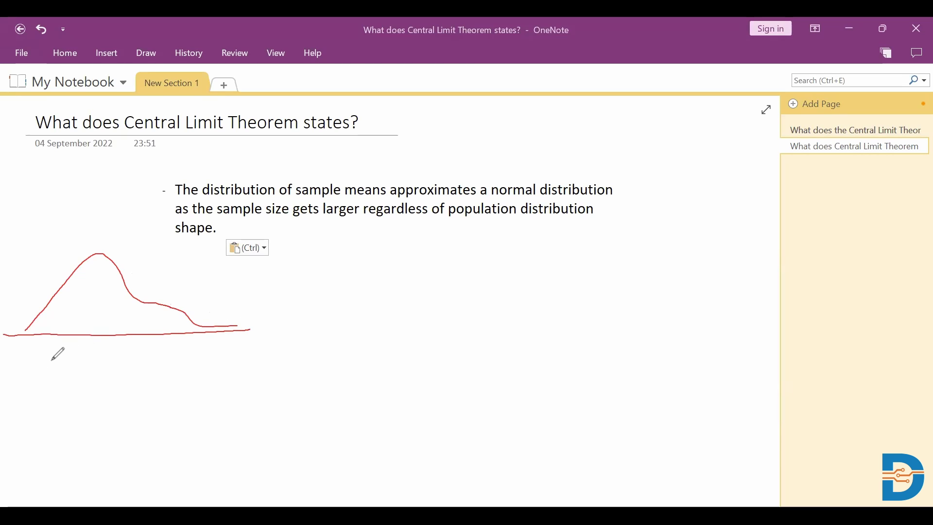
{"action": "mouse_move", "coordinate": [51, 360]}
{"action": "left_mouse_down"}
{"action": "mouse_move", "coordinate": [64, 351]}
{"action": "mouse_move", "coordinate": [85, 356]}
{"action": "mouse_move", "coordinate": [96, 338]}
{"action": "mouse_move", "coordinate": [106, 350]}
{"action": "mouse_move", "coordinate": [133, 338]}
{"action": "mouse_move", "coordinate": [124, 341]}
{"action": "left_mouse_up"}
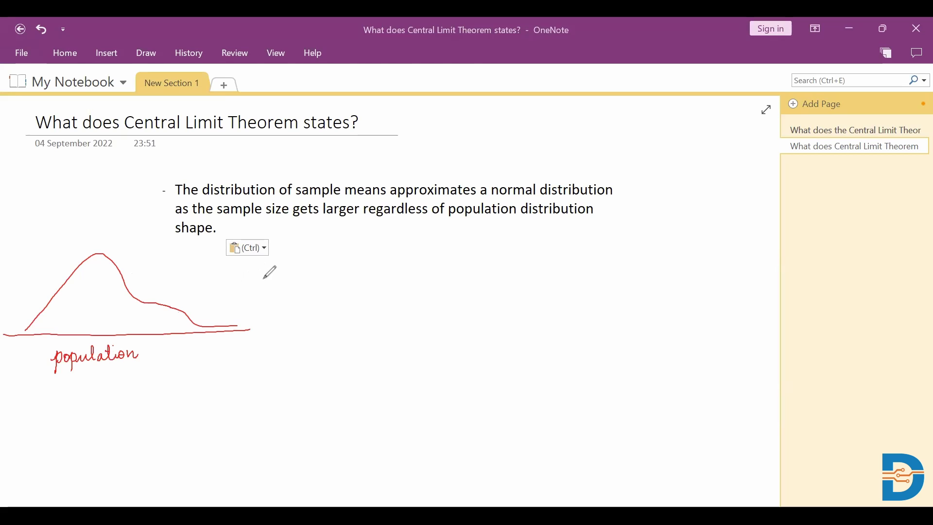
{"action": "left_click_drag", "start_coordinate": [245, 284], "coordinate": [323, 249]}
{"action": "mouse_move", "coordinate": [343, 242]}
{"action": "left_mouse_down"}
{"action": "mouse_move", "coordinate": [338, 254]}
{"action": "mouse_move", "coordinate": [381, 241]}
{"action": "mouse_move", "coordinate": [392, 252]}
{"action": "left_mouse_up"}
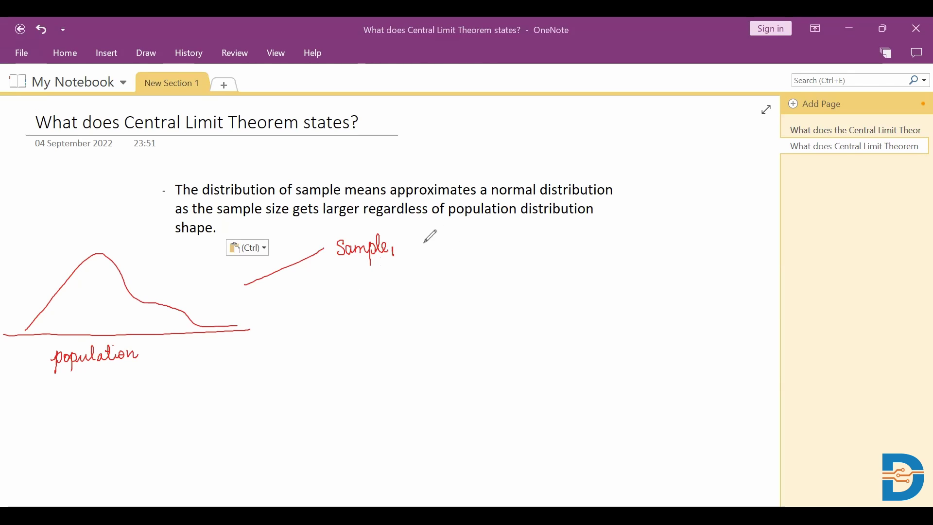
- Add an arrow to 'mean' after Sample 1 and an arrowhead on its branch
{"action": "mouse_move", "coordinate": [419, 243]}
{"action": "left_mouse_down"}
{"action": "mouse_move", "coordinate": [443, 242]}
{"action": "mouse_move", "coordinate": [436, 247]}
{"action": "left_mouse_up"}
{"action": "left_click_drag", "start_coordinate": [458, 240], "coordinate": [505, 236]}
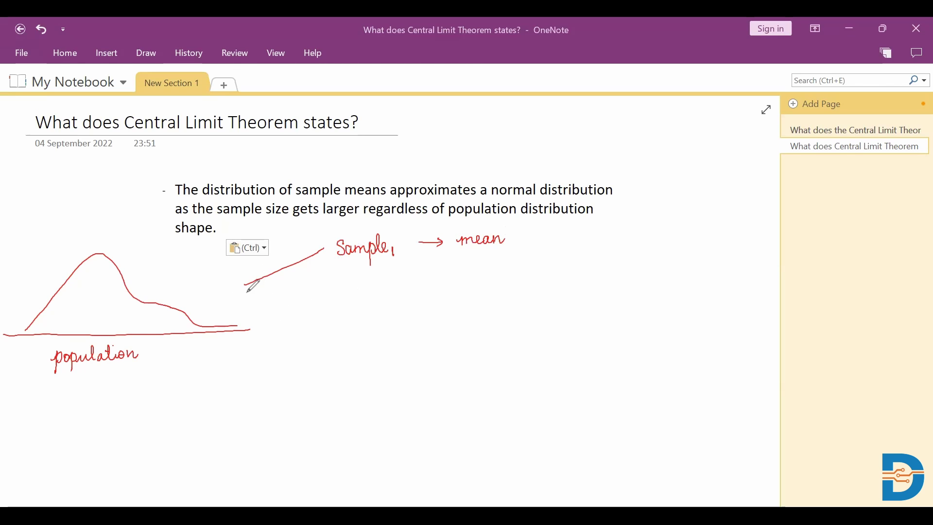
{"action": "mouse_move", "coordinate": [244, 287]}
{"action": "left_mouse_down"}
{"action": "mouse_move", "coordinate": [348, 279]}
{"action": "mouse_move", "coordinate": [353, 291]}
{"action": "mouse_move", "coordinate": [384, 280]}
{"action": "mouse_move", "coordinate": [382, 293]}
{"action": "mouse_move", "coordinate": [390, 282]}
{"action": "mouse_move", "coordinate": [410, 281]}
{"action": "mouse_move", "coordinate": [407, 290]}
{"action": "mouse_move", "coordinate": [446, 273]}
{"action": "mouse_move", "coordinate": [510, 275]}
{"action": "left_mouse_up"}
- Branch to Sample 3, continuation dots and Sample n, each with an arrow to 'mean'
{"action": "mouse_move", "coordinate": [244, 290]}
{"action": "left_mouse_down"}
{"action": "mouse_move", "coordinate": [344, 319]}
{"action": "mouse_move", "coordinate": [389, 311]}
{"action": "mouse_move", "coordinate": [405, 326]}
{"action": "left_mouse_up"}
{"action": "left_click", "coordinate": [372, 342]}
{"action": "left_click", "coordinate": [372, 351]}
{"action": "left_click", "coordinate": [372, 362]}
{"action": "left_click", "coordinate": [371, 370]}
{"action": "left_click", "coordinate": [370, 381]}
{"action": "mouse_move", "coordinate": [245, 292]}
{"action": "left_mouse_down"}
{"action": "mouse_move", "coordinate": [307, 396]}
{"action": "mouse_move", "coordinate": [339, 424]}
{"action": "mouse_move", "coordinate": [366, 416]}
{"action": "mouse_move", "coordinate": [374, 430]}
{"action": "mouse_move", "coordinate": [380, 404]}
{"action": "mouse_move", "coordinate": [407, 427]}
{"action": "left_mouse_up"}
{"action": "left_click_drag", "start_coordinate": [425, 314], "coordinate": [501, 315]}
{"action": "left_click_drag", "start_coordinate": [421, 412], "coordinate": [509, 411]}
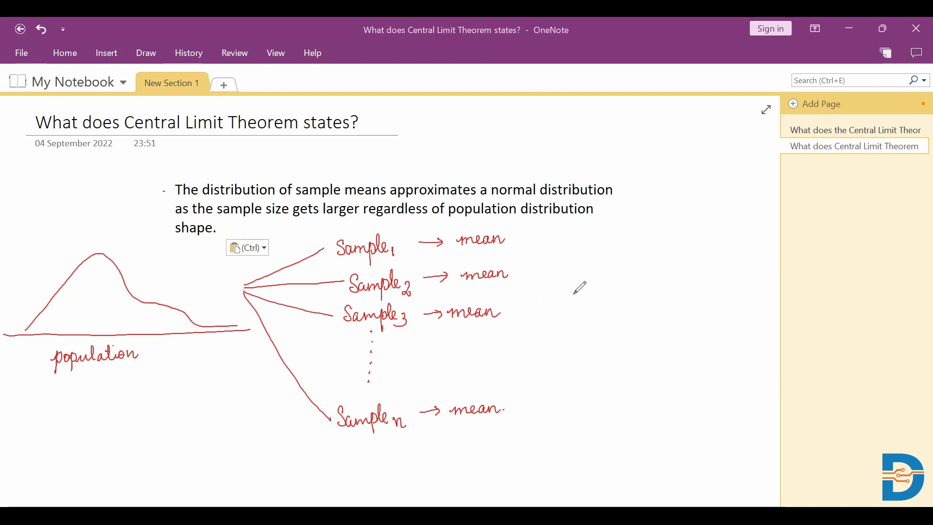
- Draw a red bell curve with baseline and vertical axis, titled 'mean of all Samples.'
{"action": "mouse_move", "coordinate": [571, 298]}
{"action": "left_mouse_down"}
{"action": "mouse_move", "coordinate": [620, 226]}
{"action": "mouse_move", "coordinate": [665, 206]}
{"action": "mouse_move", "coordinate": [710, 238]}
{"action": "mouse_move", "coordinate": [751, 294]}
{"action": "left_mouse_up"}
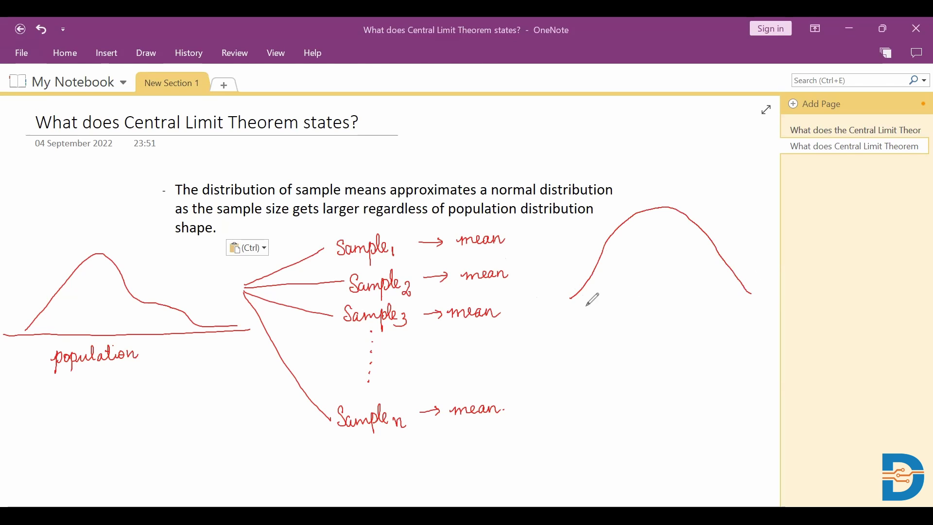
{"action": "left_click_drag", "start_coordinate": [553, 305], "coordinate": [734, 297]}
{"action": "left_click_drag", "start_coordinate": [559, 193], "coordinate": [558, 373]}
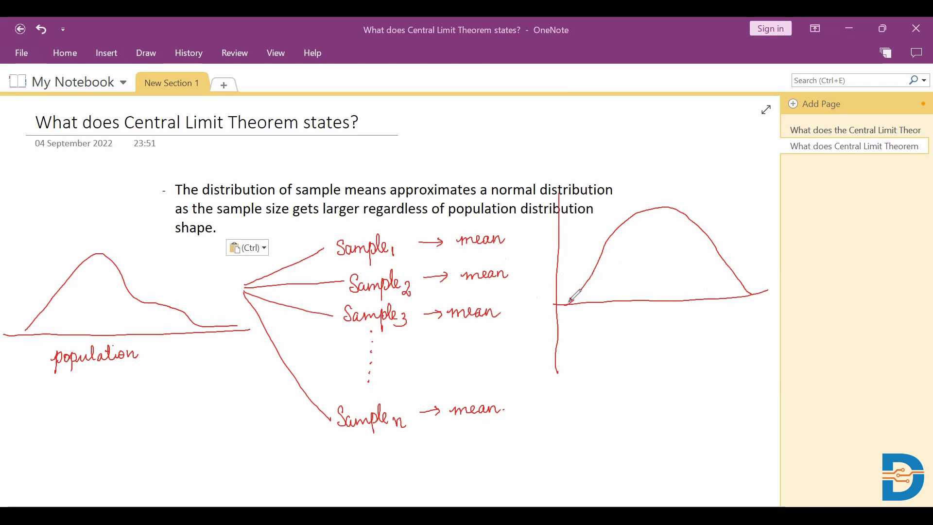
{"action": "mouse_move", "coordinate": [636, 187]}
{"action": "left_mouse_down"}
{"action": "mouse_move", "coordinate": [673, 180]}
{"action": "mouse_move", "coordinate": [696, 197]}
{"action": "mouse_move", "coordinate": [693, 182]}
{"action": "mouse_move", "coordinate": [718, 169]}
{"action": "mouse_move", "coordinate": [718, 181]}
{"action": "mouse_move", "coordinate": [770, 176]}
{"action": "left_mouse_up"}
{"action": "left_click", "coordinate": [774, 174]}
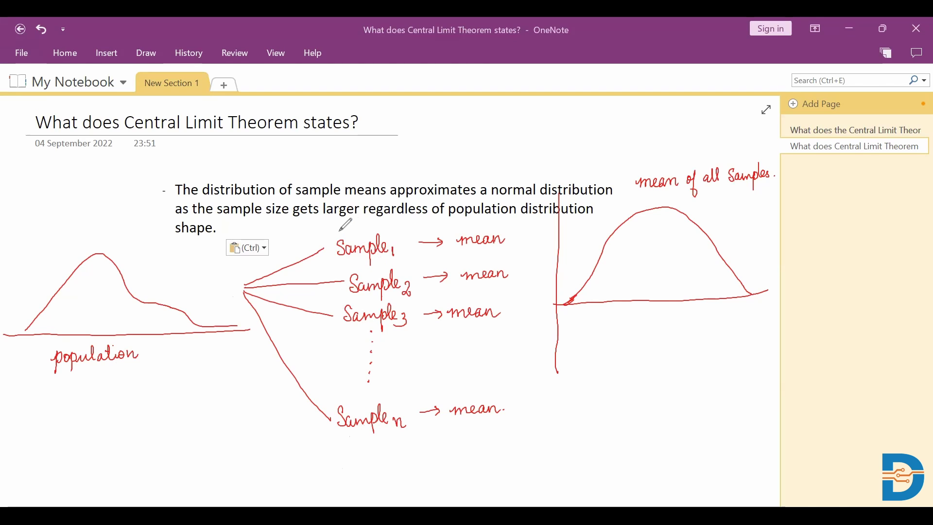
- Write '(n>30)' above Sample 1 and 'n → sample size.' bottom-left, and extend Sample 2's branch
{"action": "left_click_drag", "start_coordinate": [338, 229], "coordinate": [344, 228]}
{"action": "mouse_move", "coordinate": [349, 225]}
{"action": "left_mouse_down"}
{"action": "mouse_move", "coordinate": [378, 222]}
{"action": "mouse_move", "coordinate": [332, 238]}
{"action": "left_mouse_up"}
{"action": "mouse_move", "coordinate": [20, 431]}
{"action": "left_mouse_down"}
{"action": "mouse_move", "coordinate": [28, 441]}
{"action": "mouse_move", "coordinate": [97, 436]}
{"action": "left_mouse_up"}
{"action": "mouse_move", "coordinate": [100, 427]}
{"action": "left_mouse_down"}
{"action": "mouse_move", "coordinate": [99, 446]}
{"action": "mouse_move", "coordinate": [113, 414]}
{"action": "mouse_move", "coordinate": [116, 427]}
{"action": "mouse_move", "coordinate": [169, 427]}
{"action": "left_mouse_up"}
{"action": "left_click", "coordinate": [172, 428]}
{"action": "left_click_drag", "start_coordinate": [329, 284], "coordinate": [344, 281]}
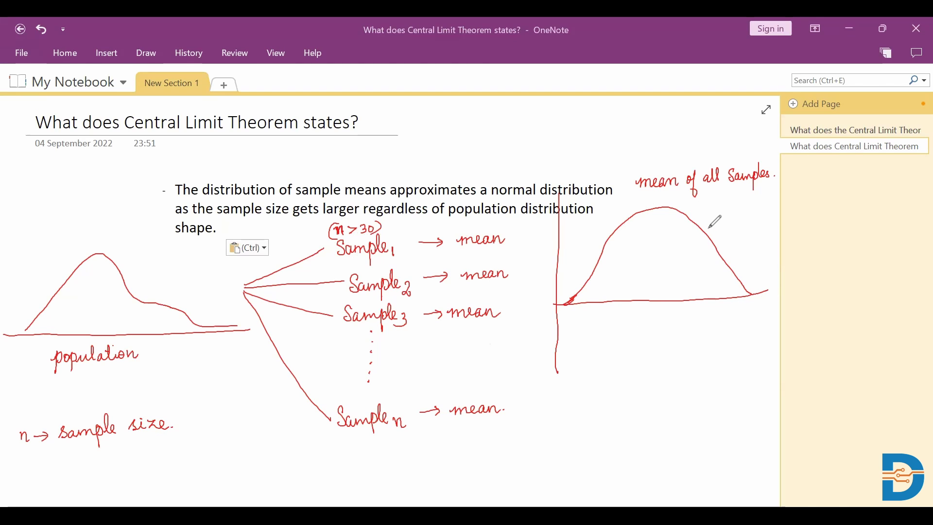
- Add a 'Bell curve' arrow, a vertical line at the peak, and the caption 'Normal distribution'
{"action": "mouse_move", "coordinate": [711, 228]}
{"action": "left_mouse_down"}
{"action": "mouse_move", "coordinate": [744, 225]}
{"action": "mouse_move", "coordinate": [752, 226]}
{"action": "mouse_move", "coordinate": [740, 239]}
{"action": "mouse_move", "coordinate": [771, 237]}
{"action": "left_mouse_up"}
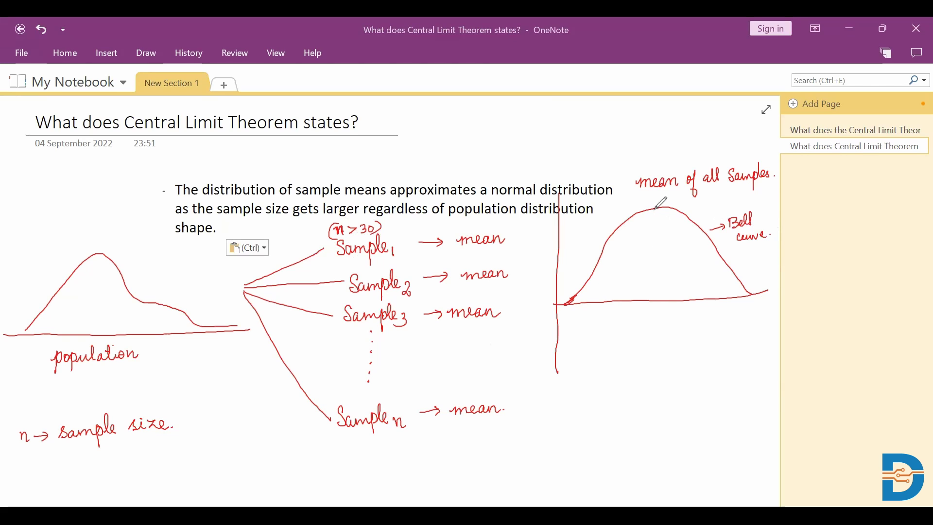
{"action": "left_click_drag", "start_coordinate": [657, 207], "coordinate": [662, 295]}
{"action": "mouse_move", "coordinate": [609, 340]}
{"action": "left_mouse_down"}
{"action": "mouse_move", "coordinate": [613, 329]}
{"action": "mouse_move", "coordinate": [654, 323]}
{"action": "mouse_move", "coordinate": [654, 336]}
{"action": "mouse_move", "coordinate": [685, 315]}
{"action": "mouse_move", "coordinate": [711, 331]}
{"action": "mouse_move", "coordinate": [752, 326]}
{"action": "mouse_move", "coordinate": [736, 314]}
{"action": "mouse_move", "coordinate": [761, 330]}
{"action": "left_mouse_up"}
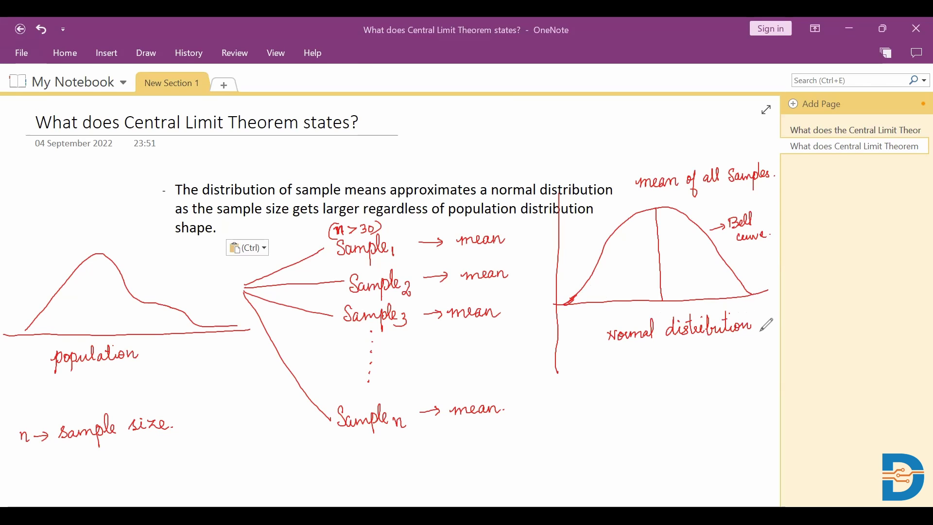